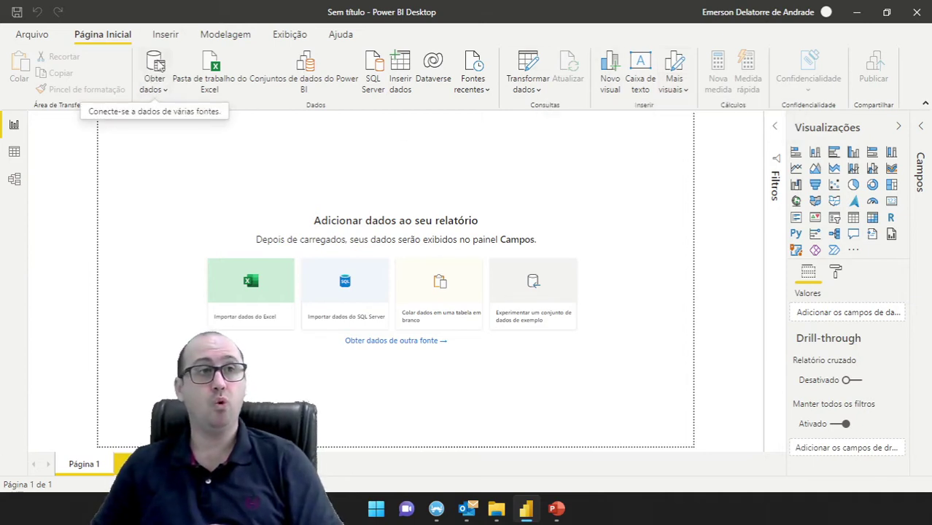
- Open the complete Obter Dados list of data sources and examine which connectors are available
click(156, 88)
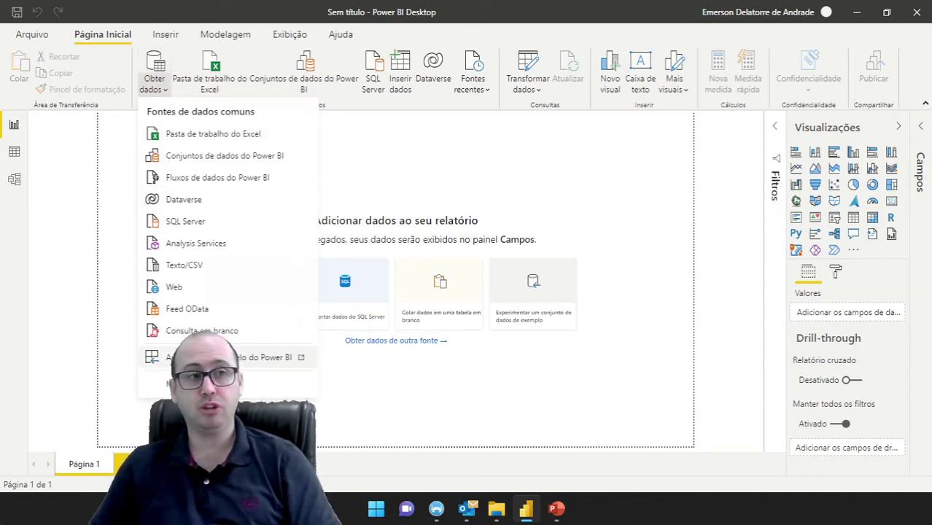
click(168, 385)
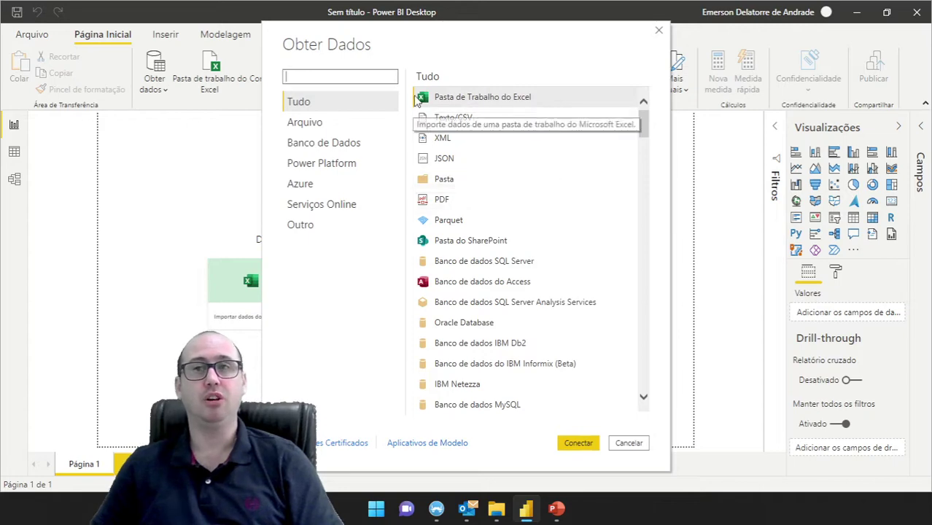
scroll(518, 178, down, 2)
scroll(520, 180, down, 8)
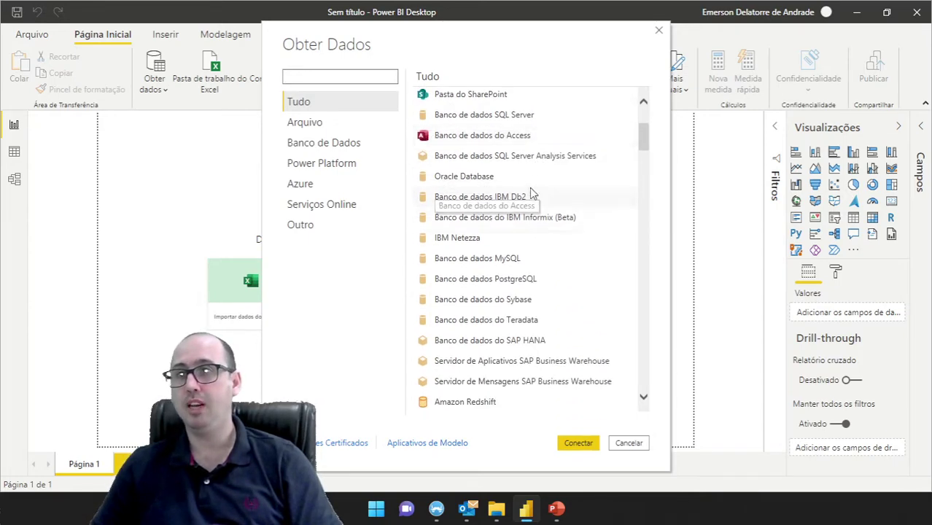
scroll(528, 209, down, 10)
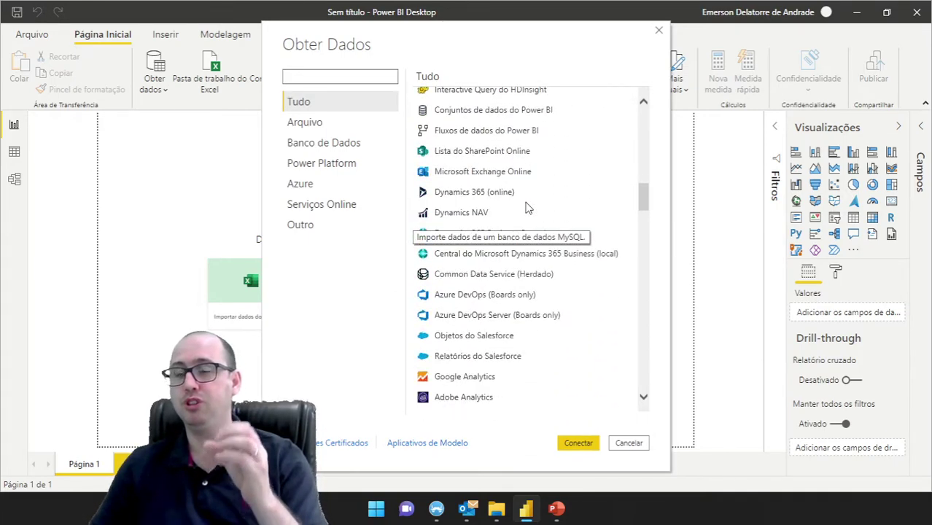
scroll(528, 215, down, 15)
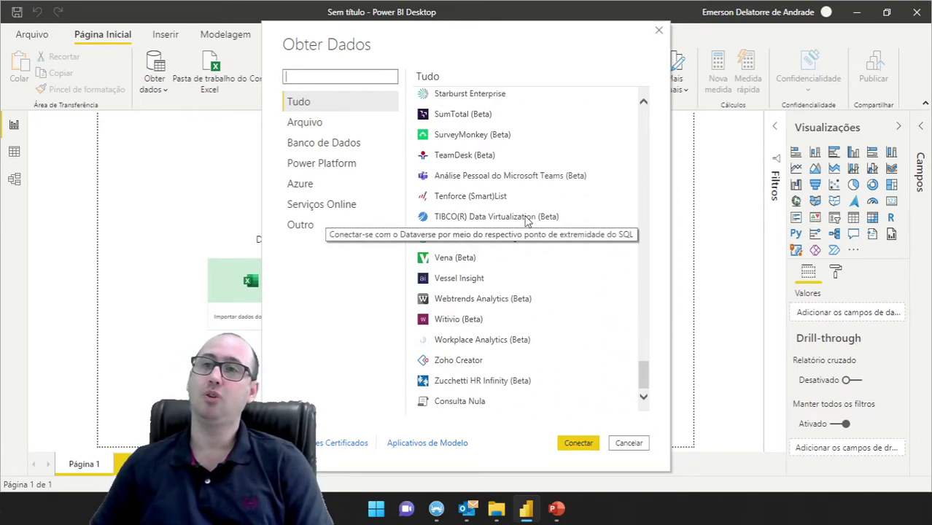
scroll(528, 221, up, 8)
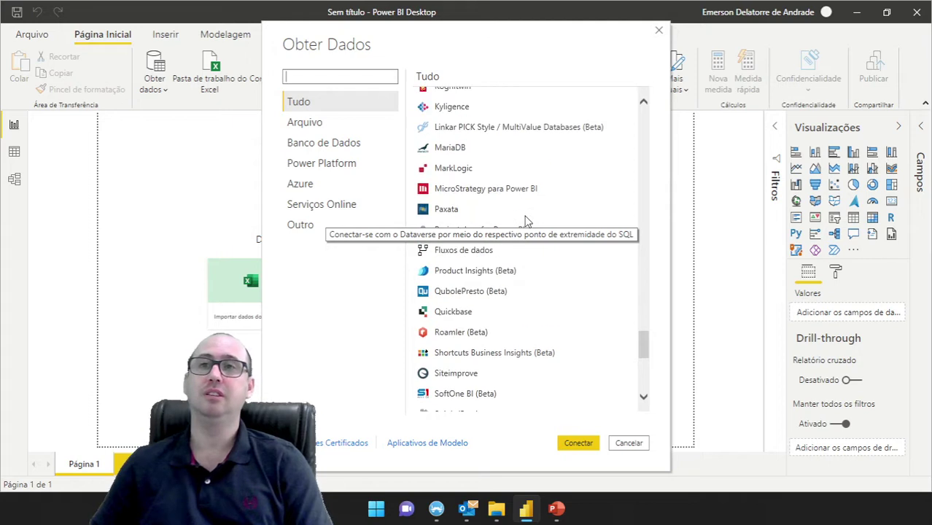
scroll(528, 221, up, 3)
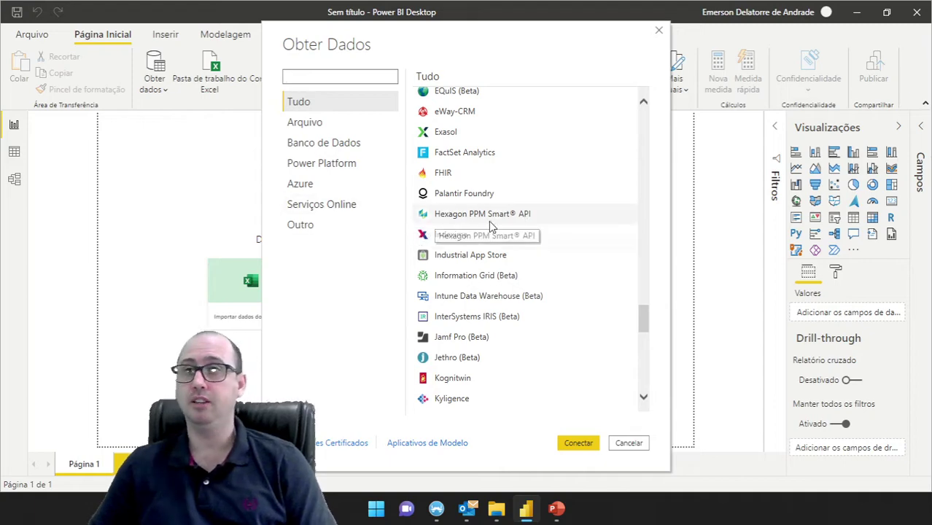
scroll(489, 222, up, 3)
scroll(490, 223, up, 15)
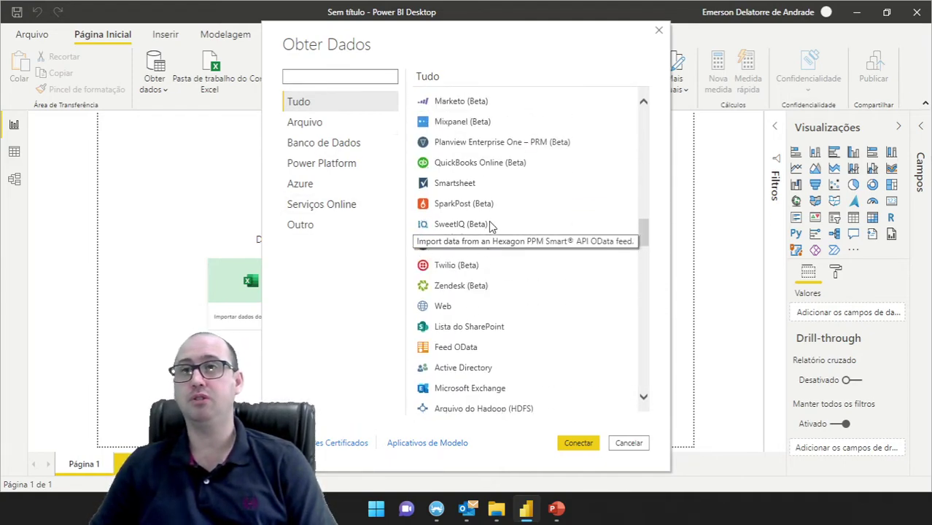
scroll(490, 228, up, 15)
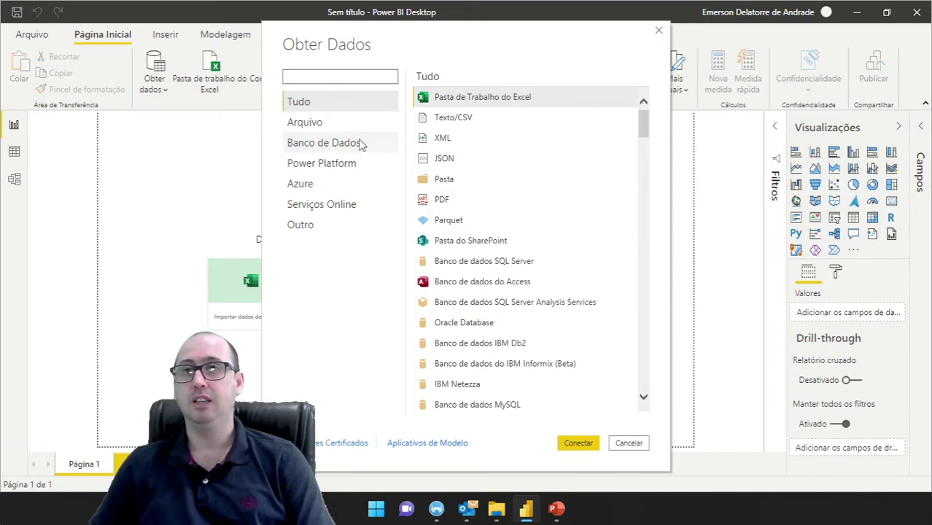
- Review the connectors under Arquivo, Banco de Dados, Power Platform, Azure, Serviços Online and Outro, return to Tudo, and close the data source dialog
click(321, 125)
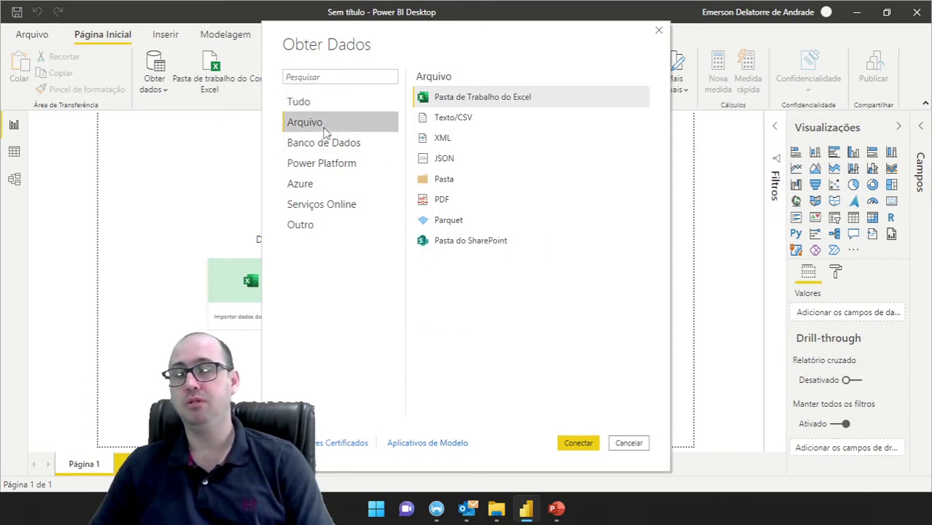
click(318, 149)
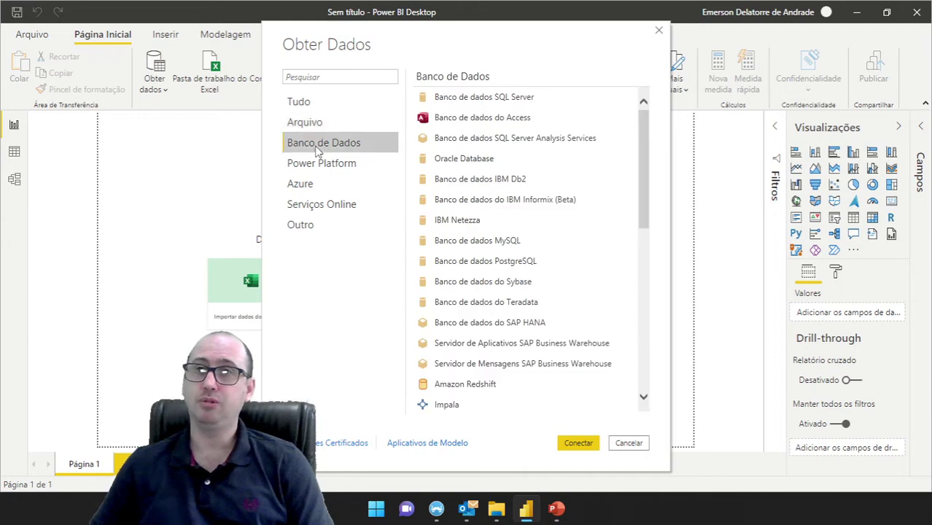
click(318, 170)
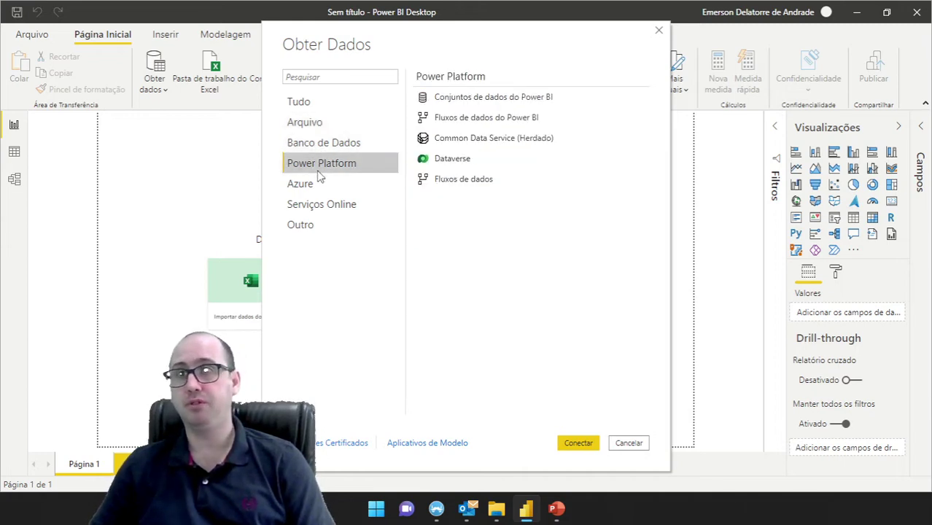
click(306, 189)
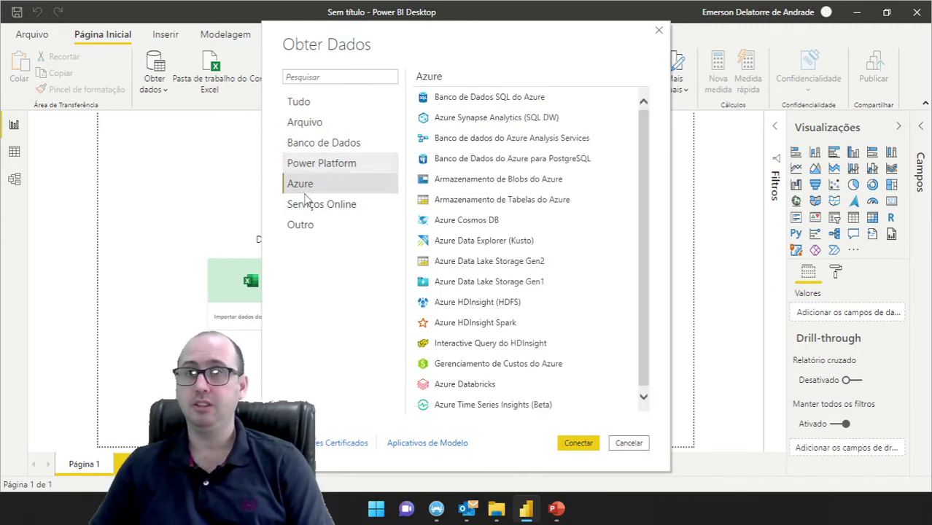
click(312, 208)
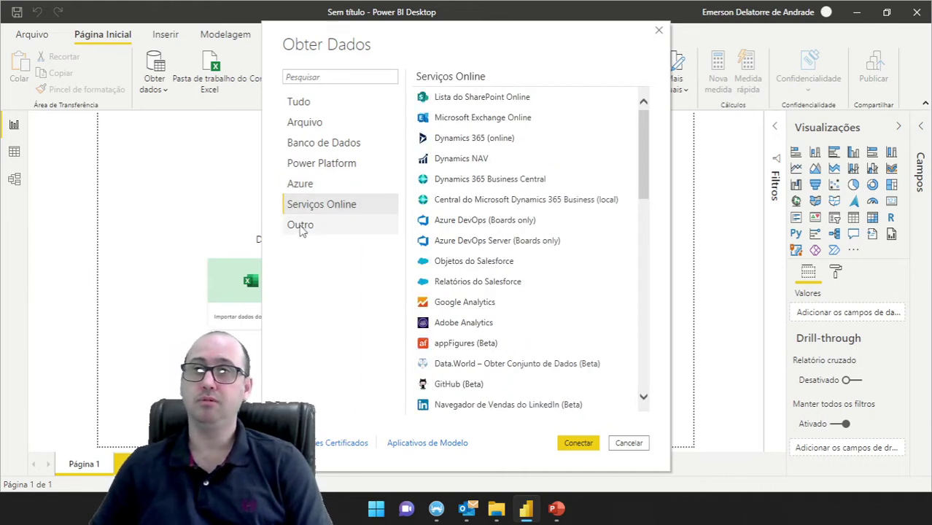
click(302, 230)
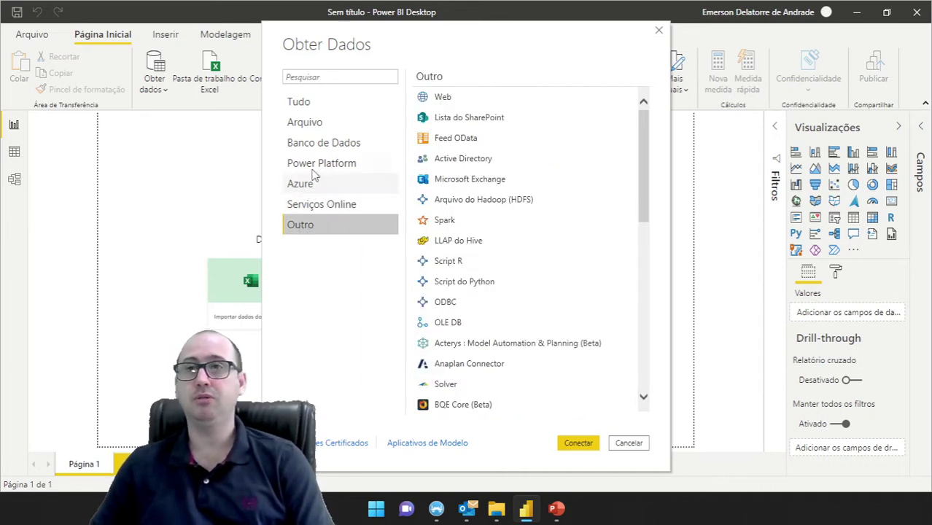
click(306, 110)
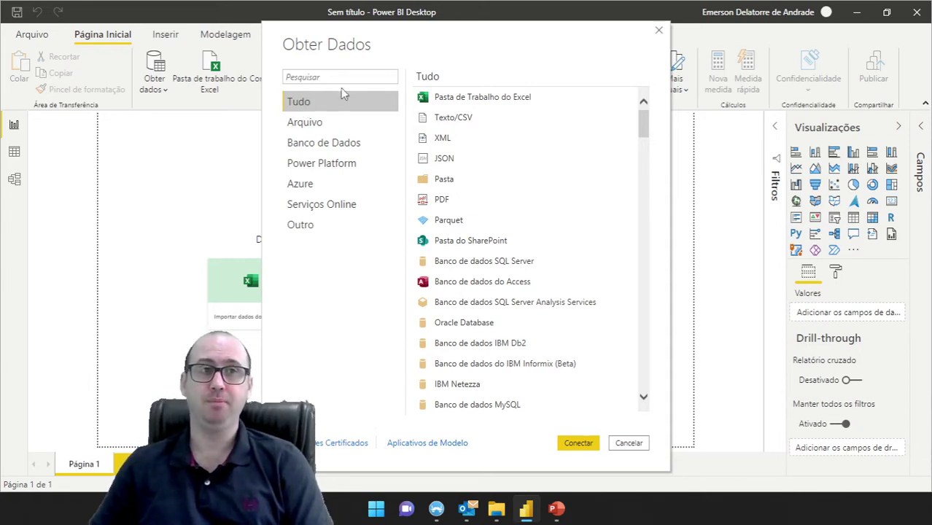
click(658, 30)
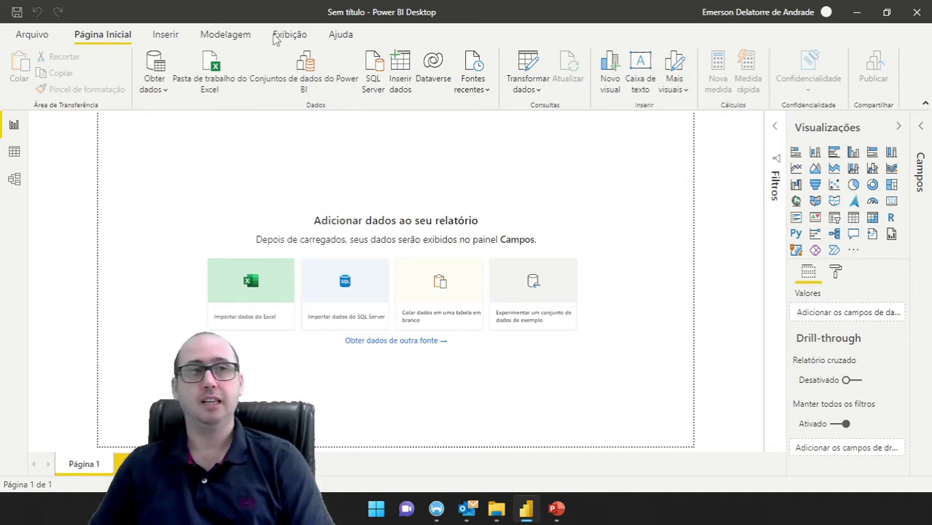
- Review the Inserir, Modelagem and Exibição command sets, and return to the Página Inicial commands
click(151, 38)
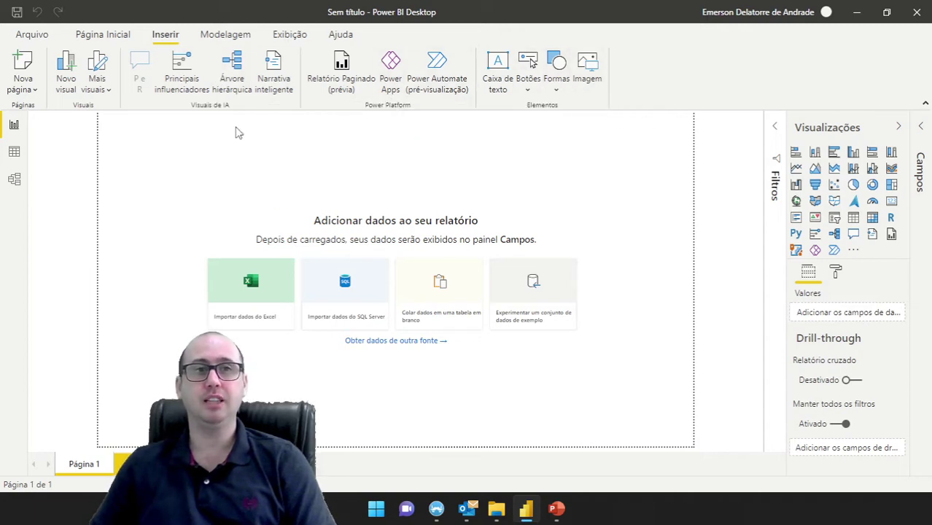
click(226, 35)
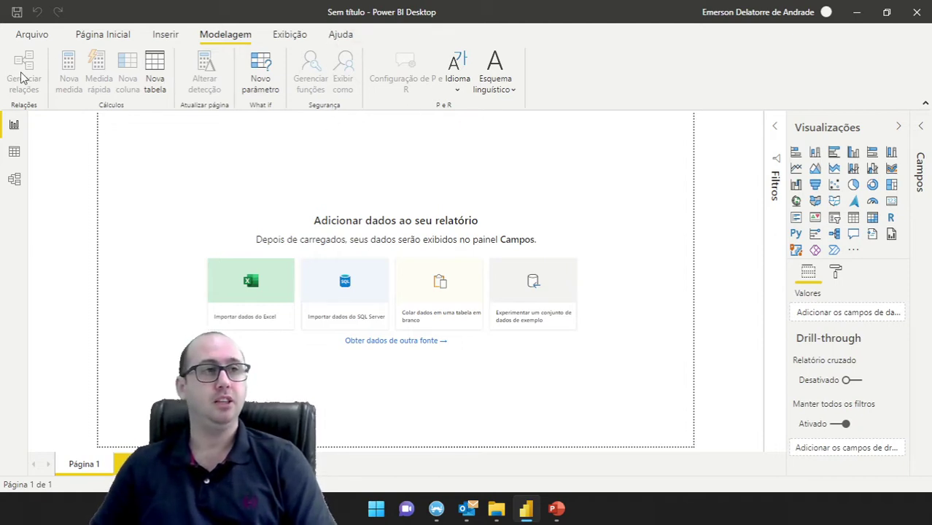
click(290, 35)
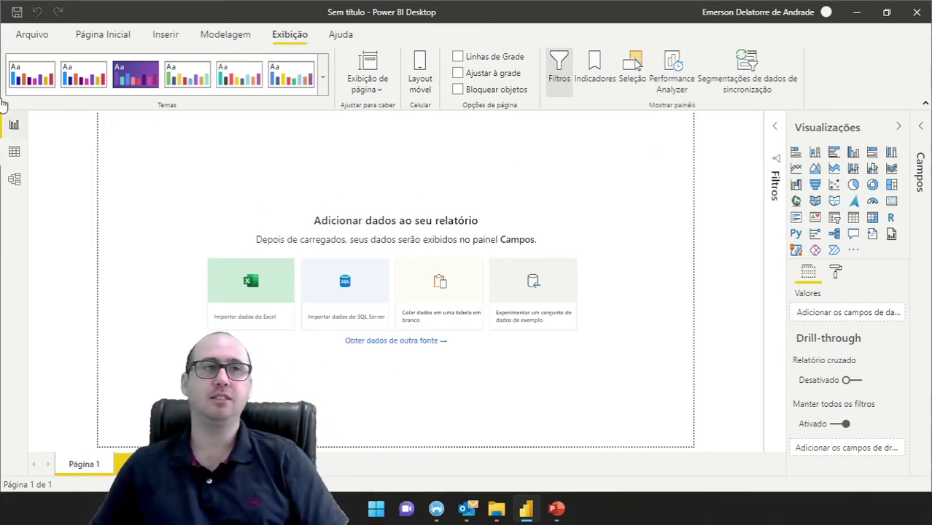
click(105, 37)
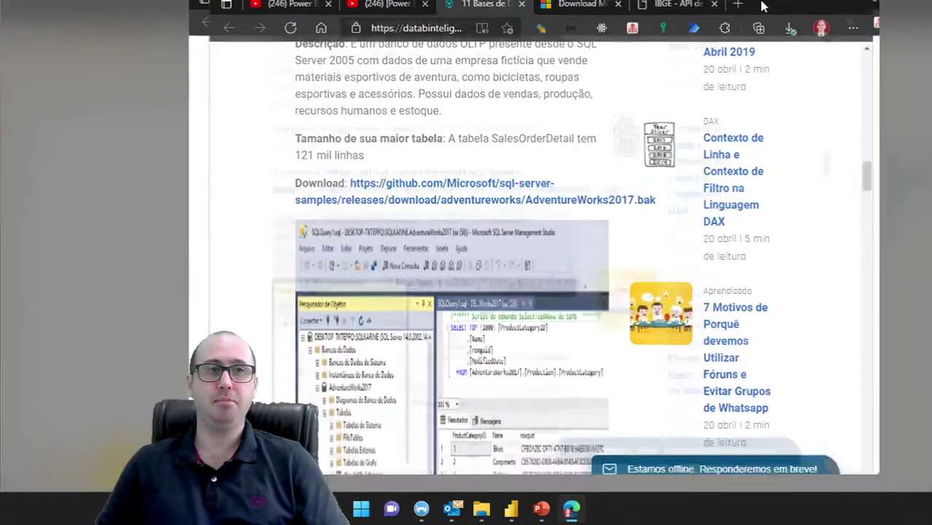
- In the web browser, examine the practice databases listed in the article "11 Bases de Dados Para Praticar no Power BI"
scroll(175, 98, up, 10)
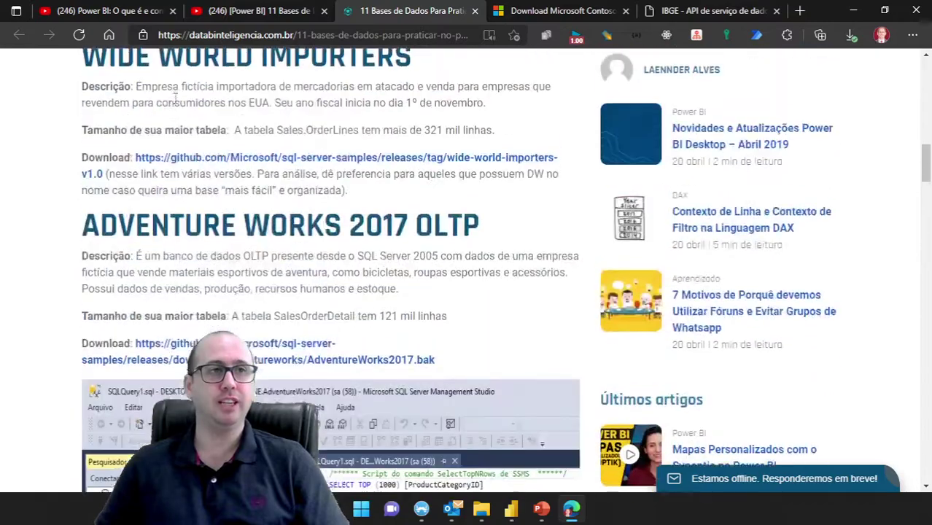
scroll(175, 98, up, 8)
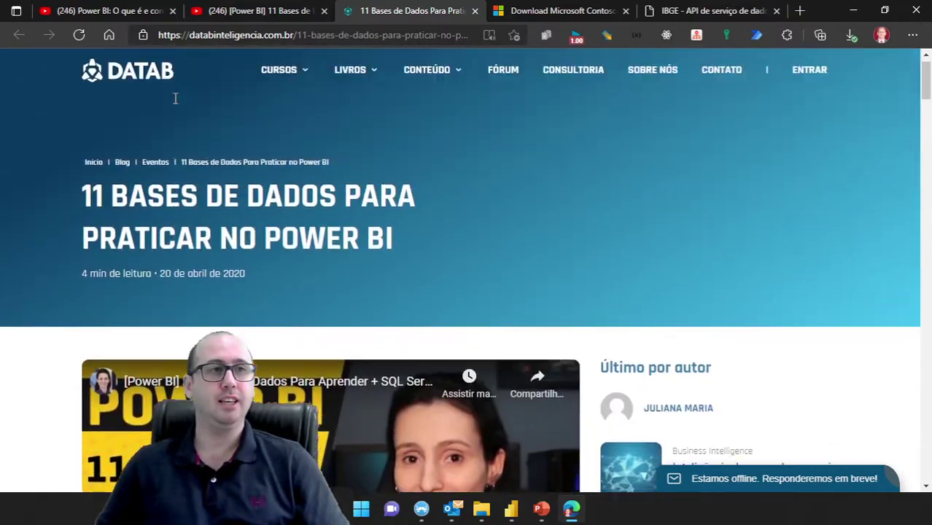
scroll(128, 218, down, 1)
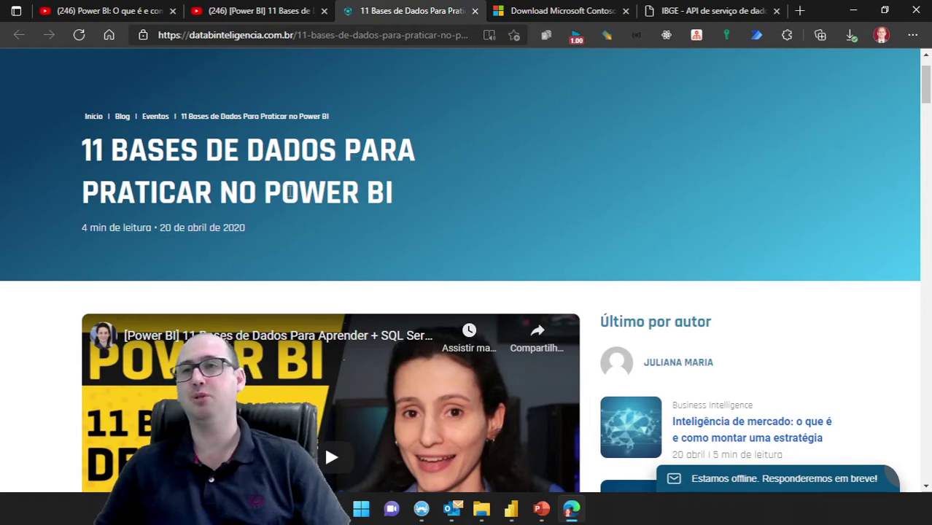
scroll(287, 194, down, 3)
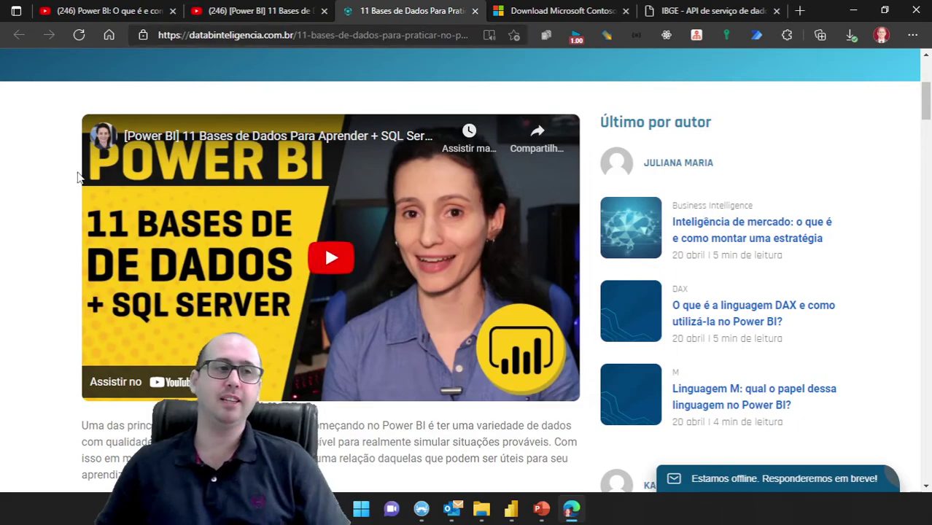
scroll(38, 319, down, 4)
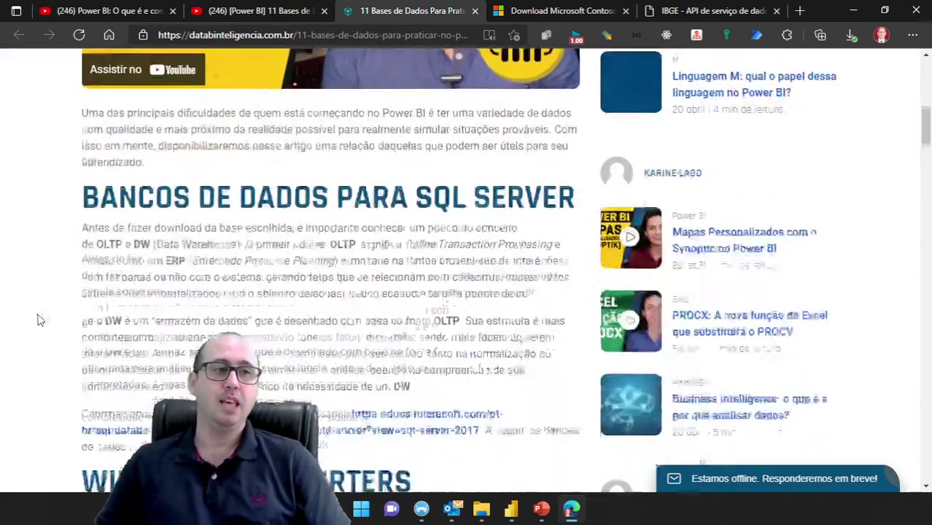
scroll(40, 320, down, 7)
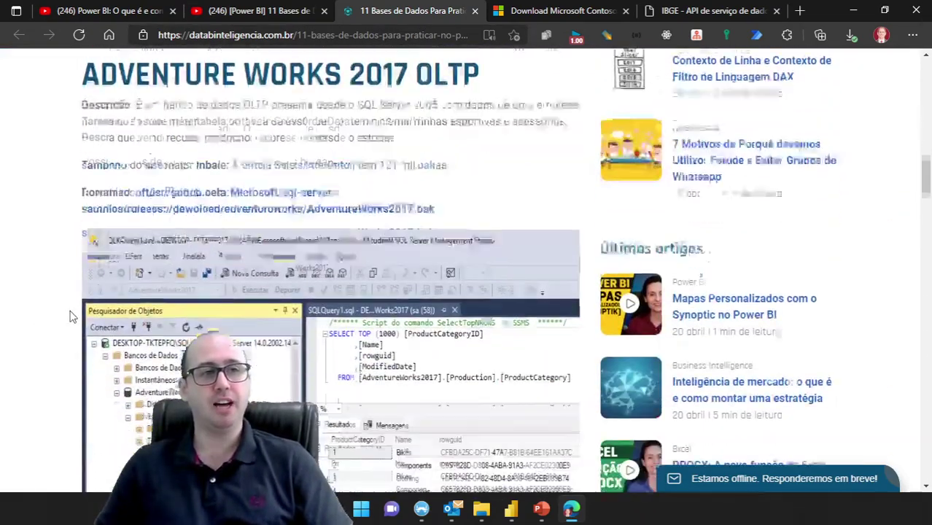
scroll(71, 316, down, 10)
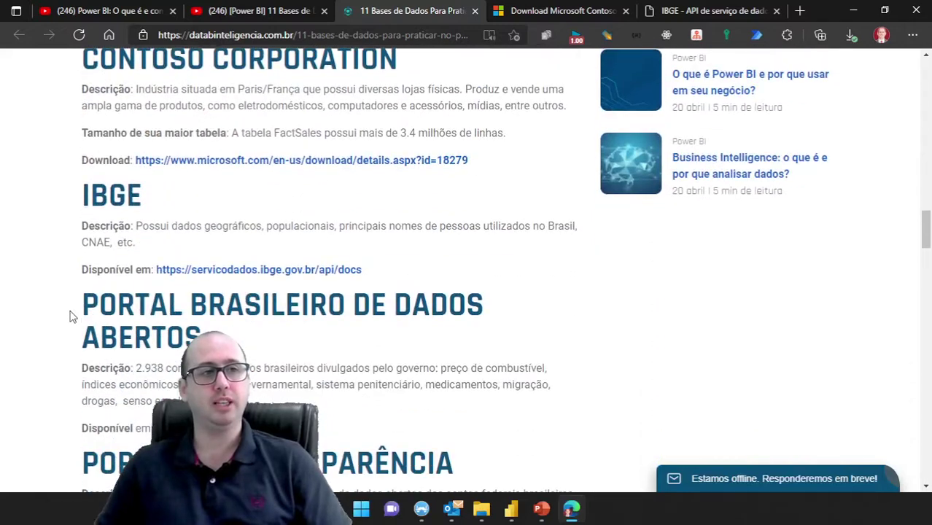
scroll(70, 316, down, 2)
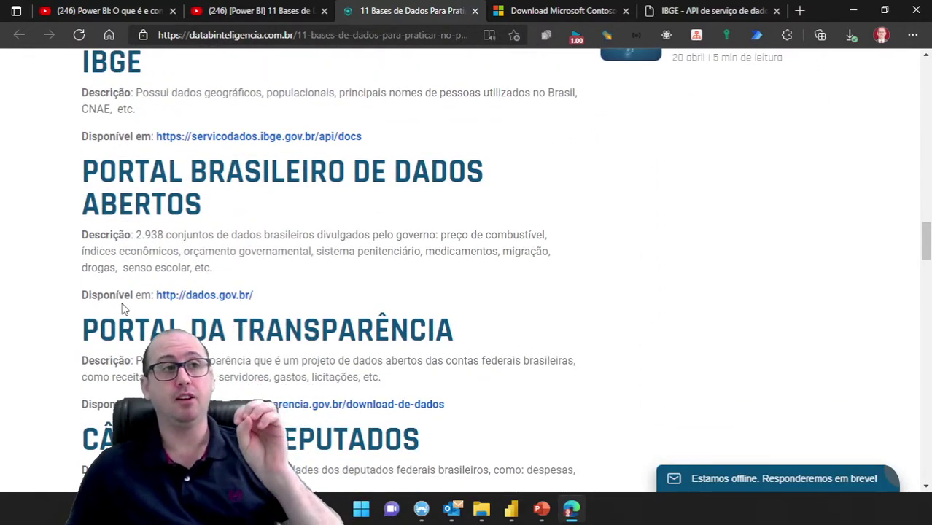
scroll(67, 290, up, 1)
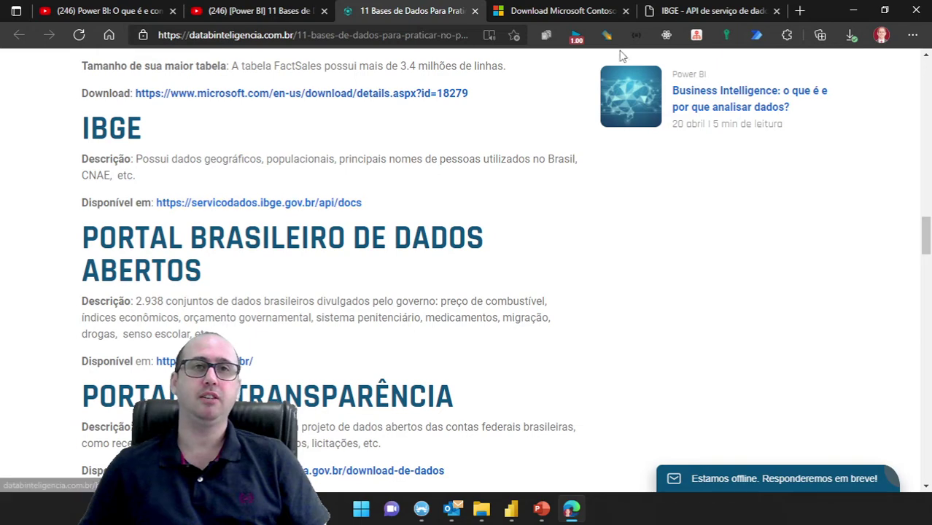
- Switch to the open IBGE data service API page and examine the available APIs, including Localidades and Malhas geográficas
click(683, 12)
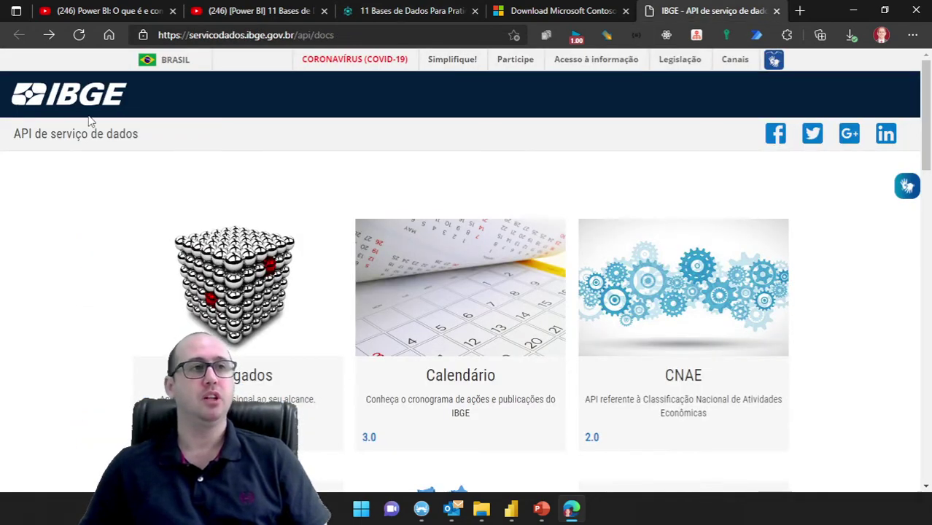
scroll(92, 122, down, 2)
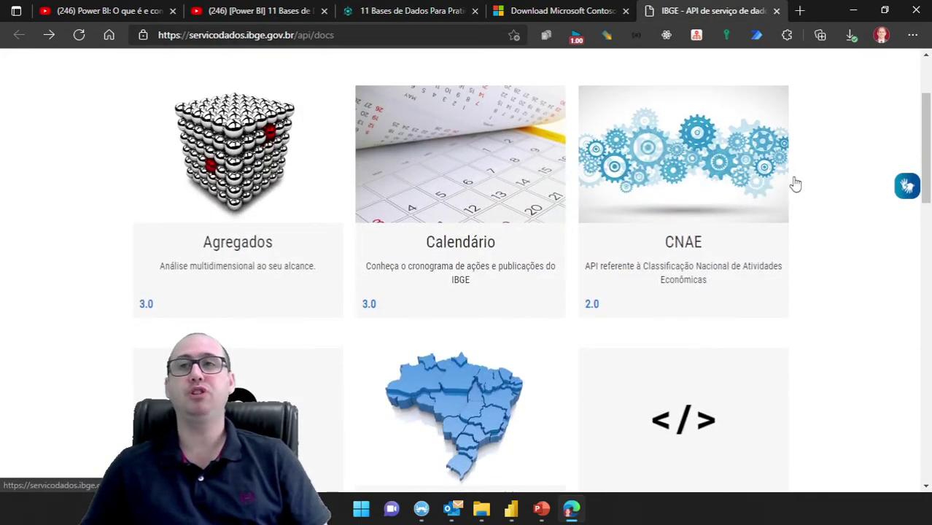
scroll(329, 282, down, 1)
scroll(330, 281, down, 2)
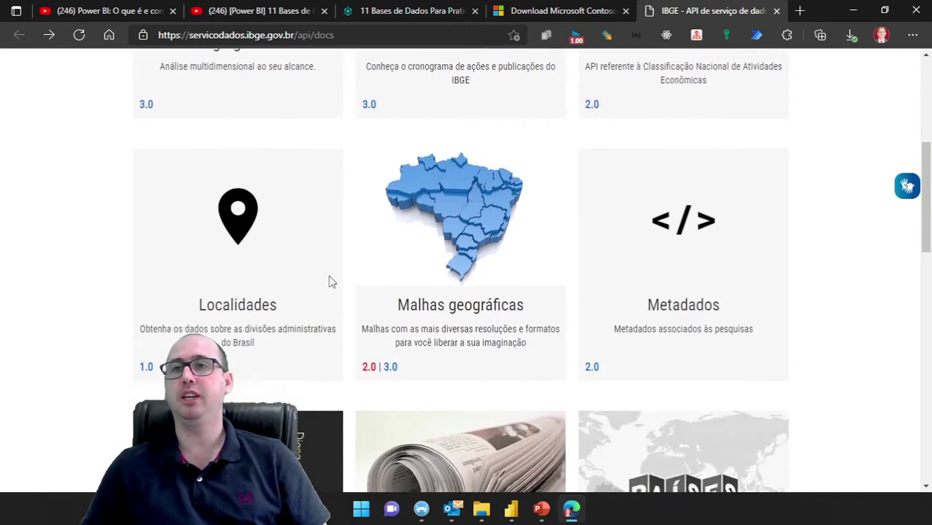
scroll(441, 274, down, 1)
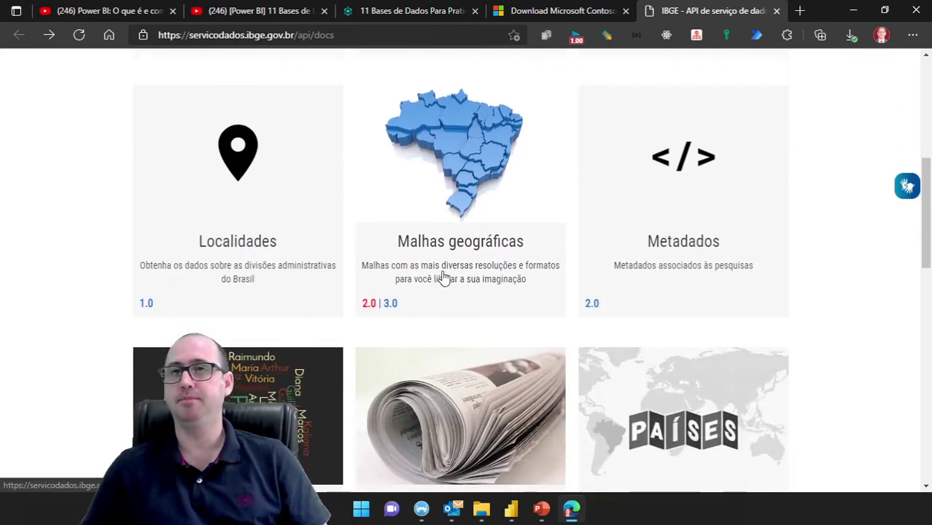
scroll(443, 270, up, 1)
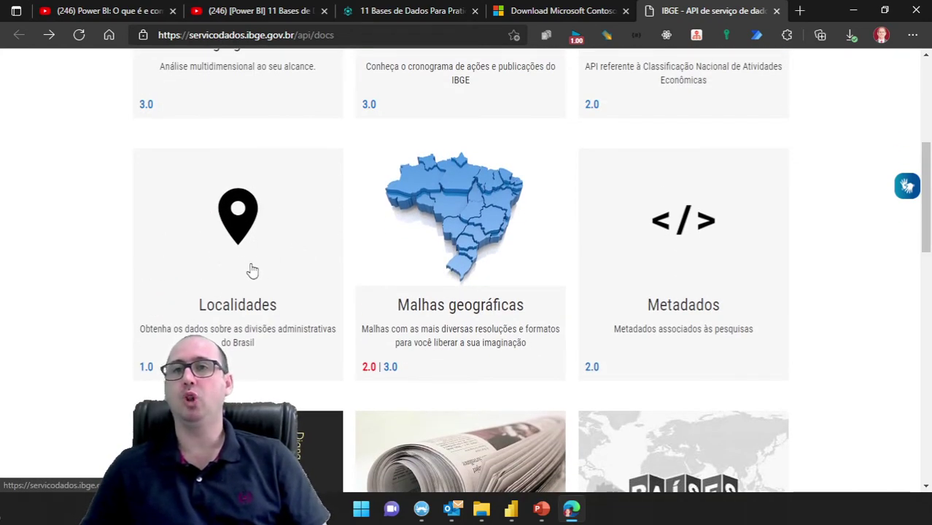
click(248, 264)
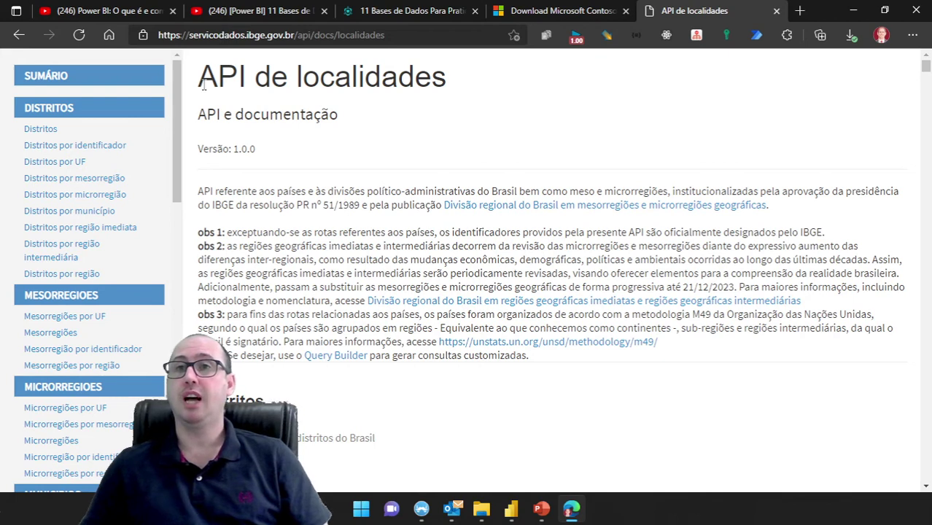
drag(203, 85, 461, 87)
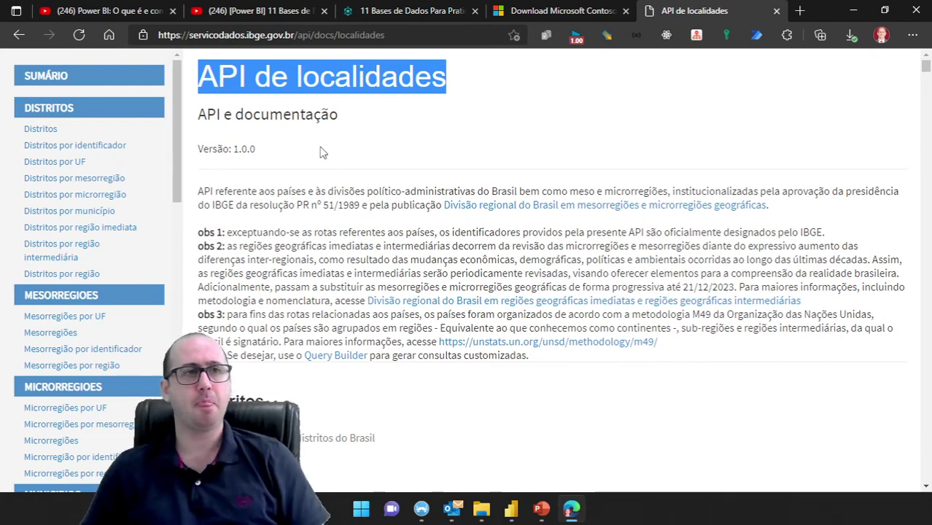
scroll(291, 175, down, 5)
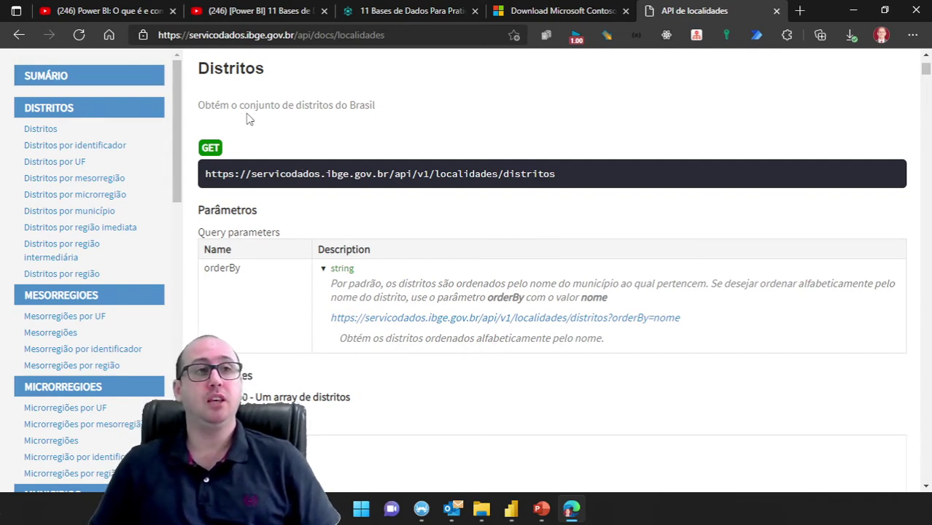
drag(301, 105, 378, 112)
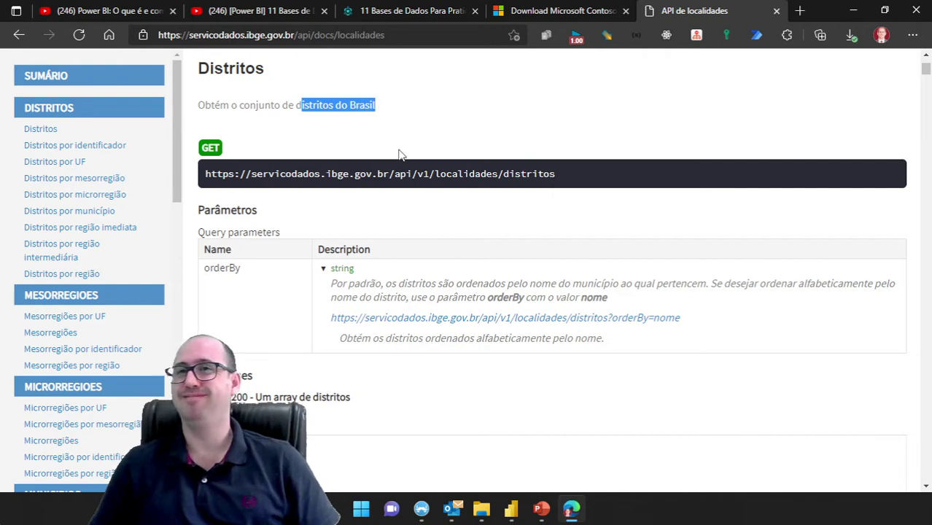
click(206, 155)
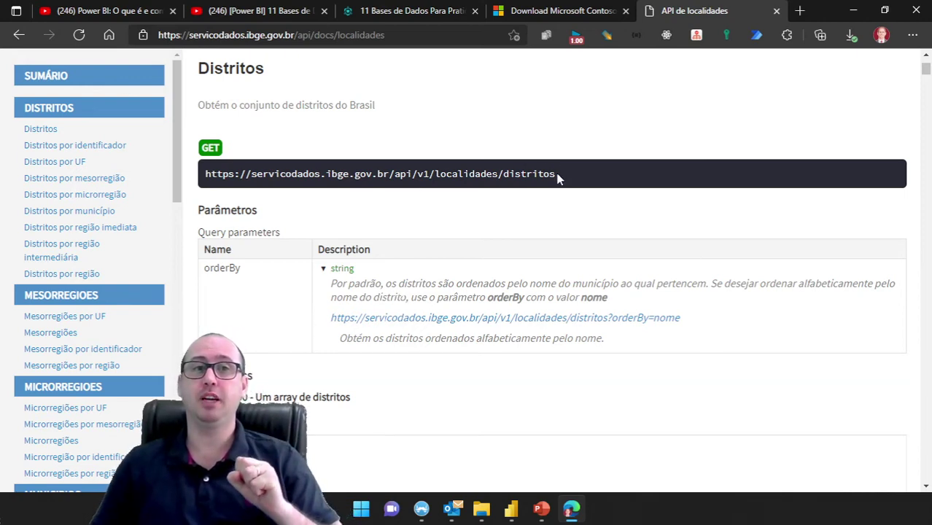
drag(557, 179, 206, 184)
key(ctrl+c)
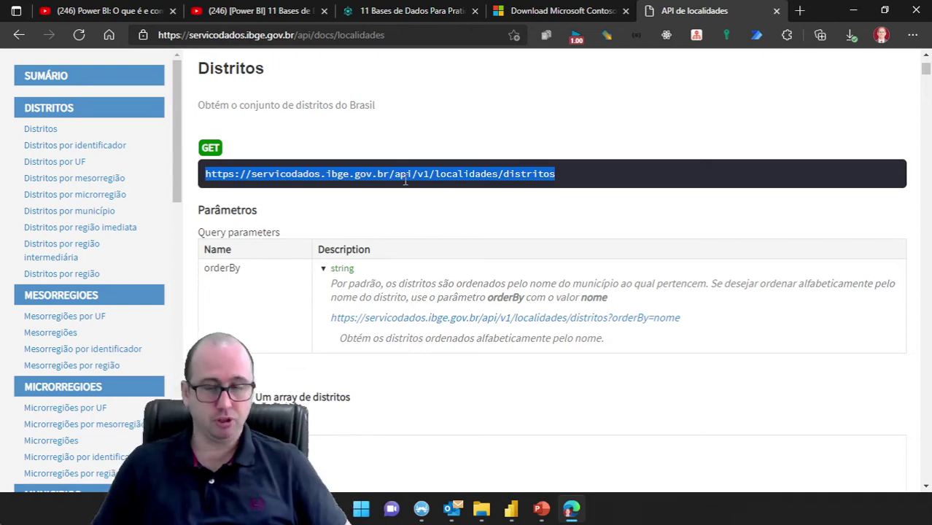
- Switch to Power BI Desktop and get data from a Web source using the copied Distritos URL
key(alt+Tab)
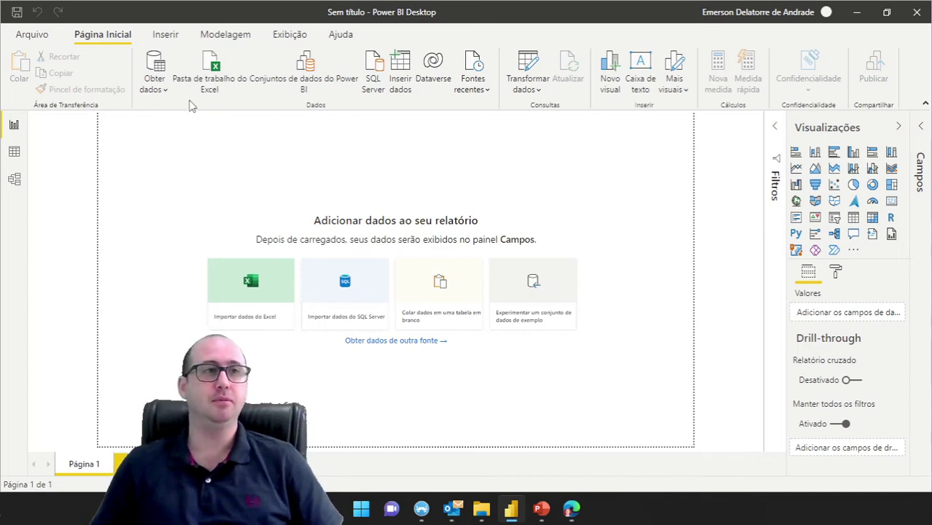
click(157, 91)
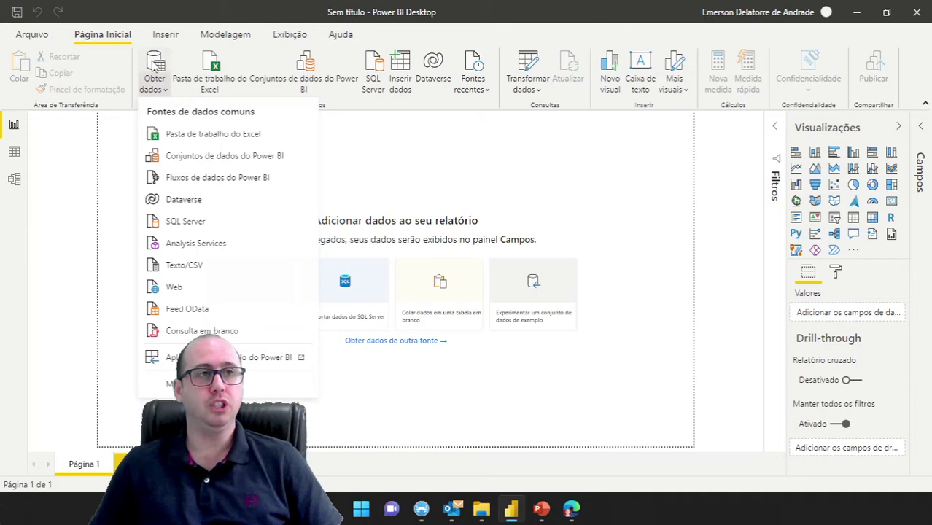
click(174, 288)
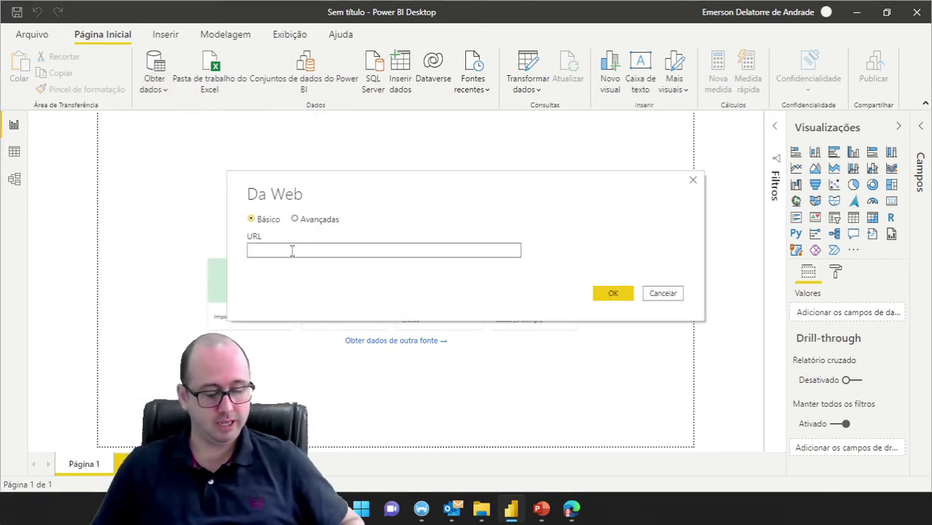
key(ctrl+v)
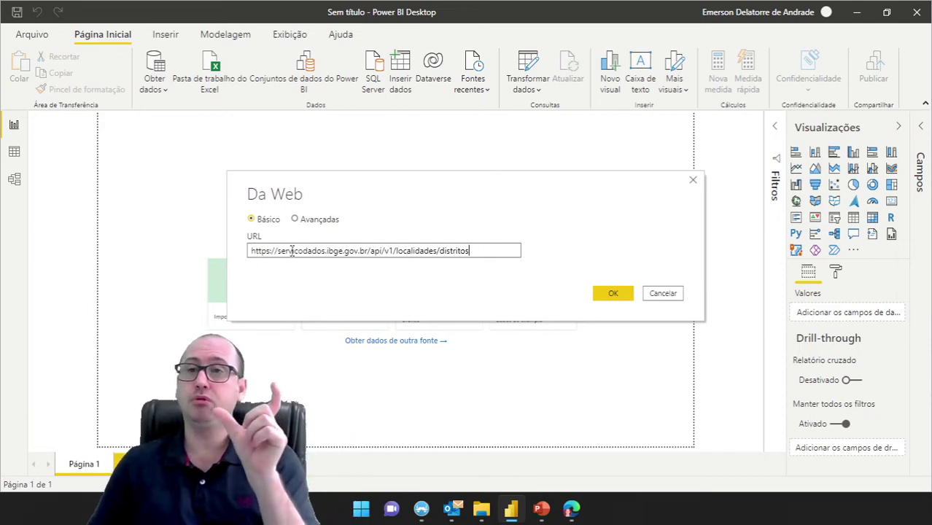
click(607, 293)
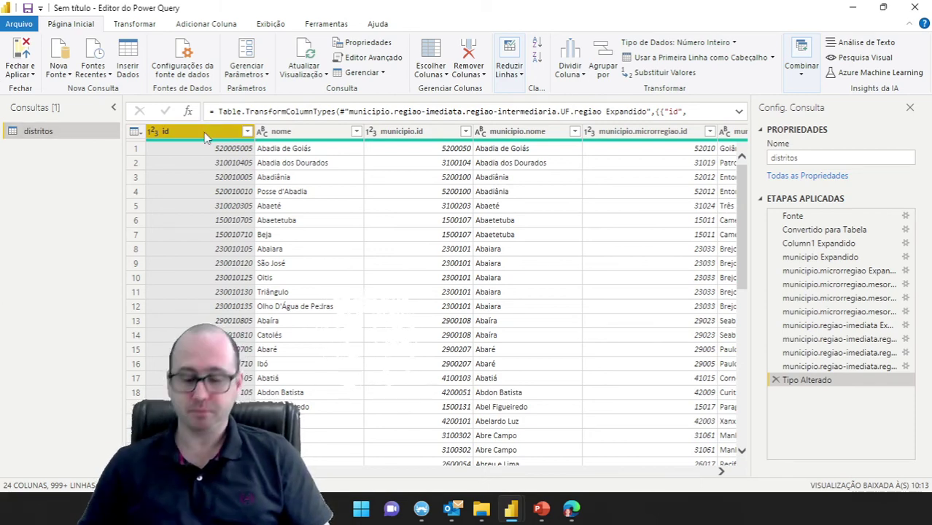
- Remove the id column from the distritos query and delete the resulting Colunas Removidas applied step
key(Delete)
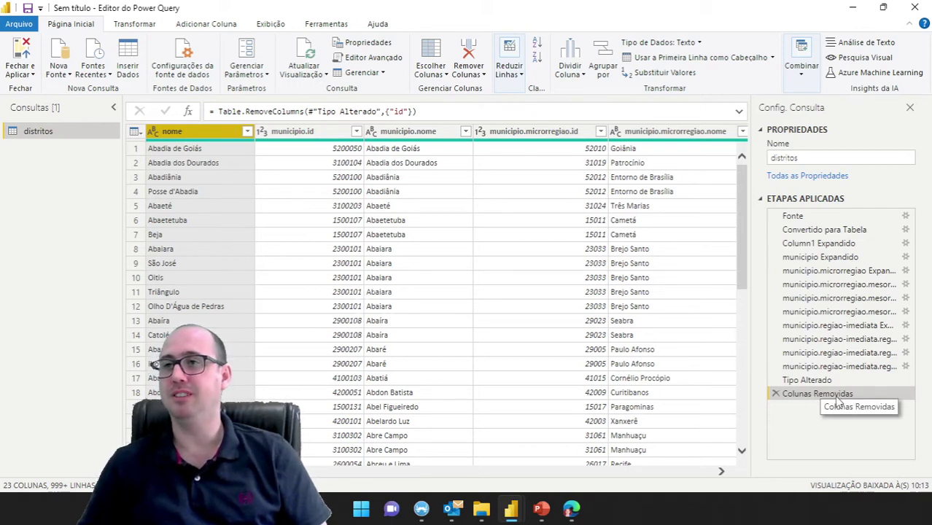
click(776, 394)
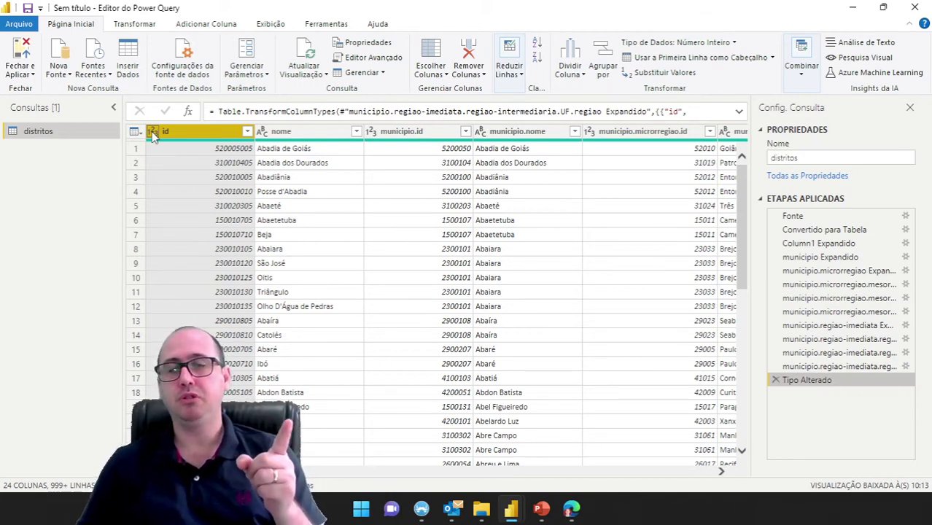
click(220, 156)
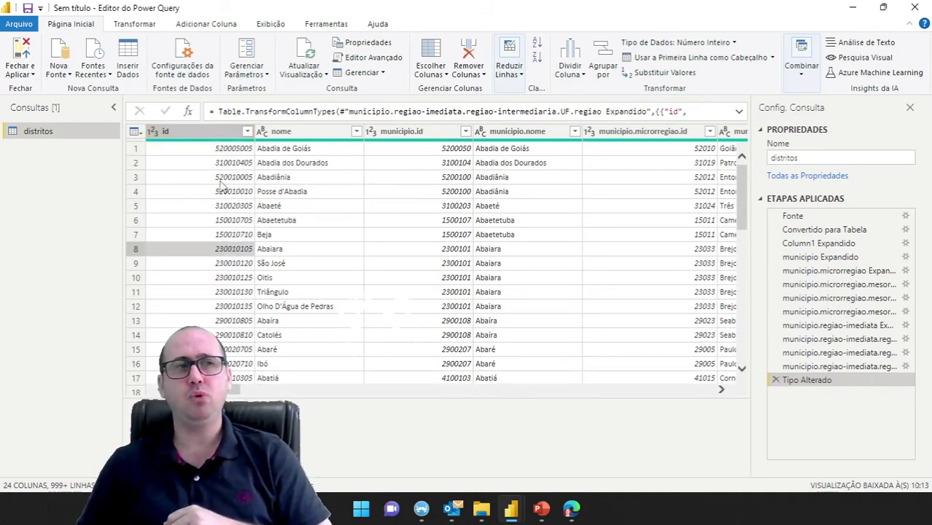
click(176, 136)
click(223, 175)
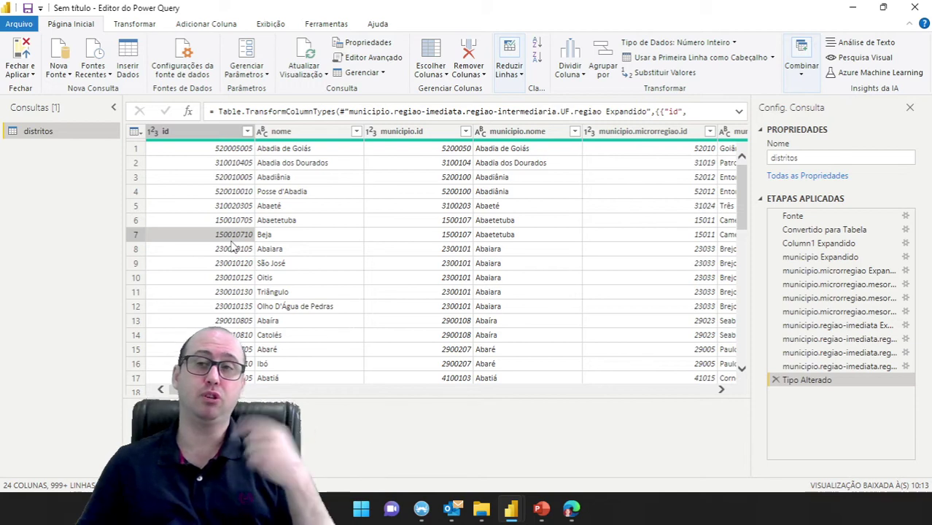
- Change the id column's data type to Texto, replacing the existing conversion, and close and apply the query
click(154, 133)
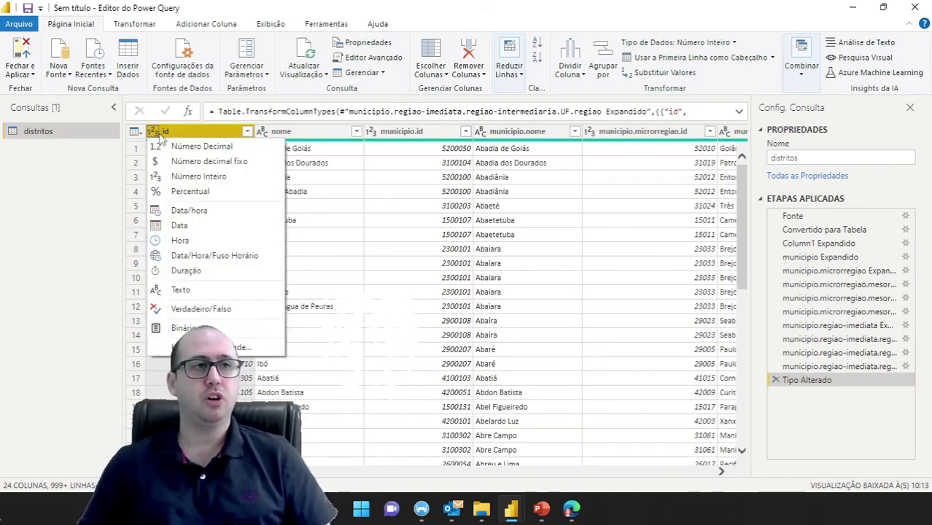
click(181, 291)
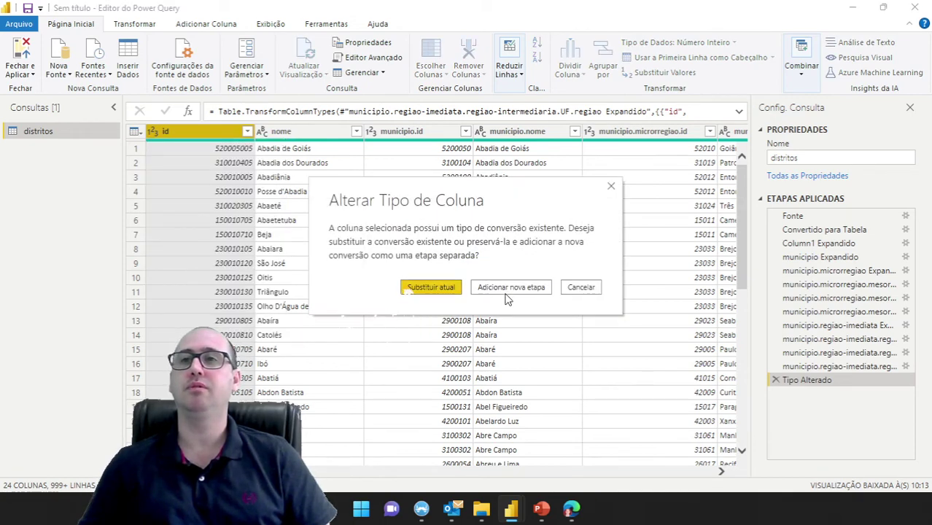
click(446, 296)
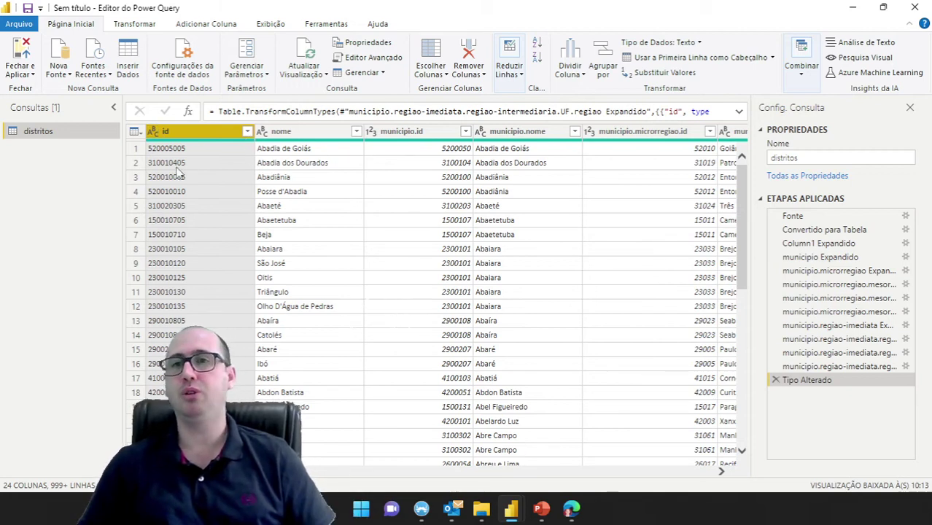
click(21, 53)
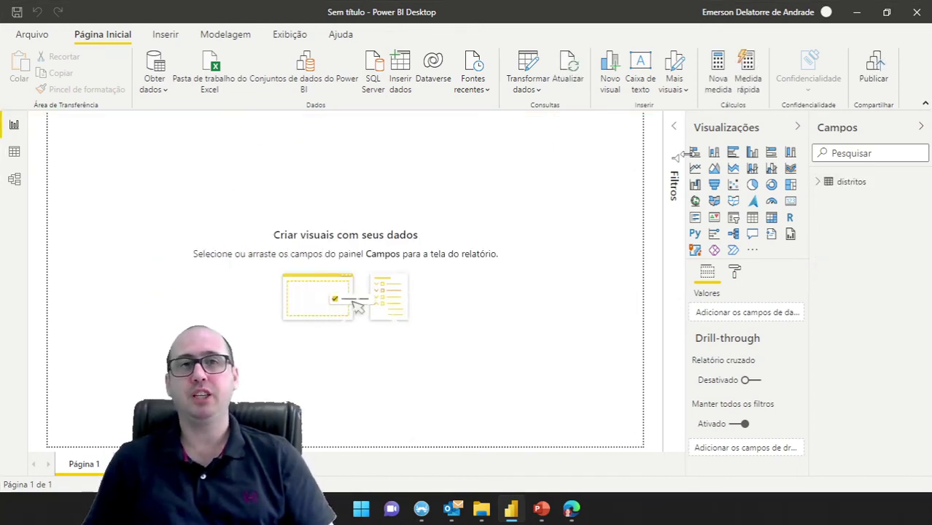
- Insert a clustered column chart with municipio.microrregiao.id as Eixo and municipio.id as Valores, and enlarge it
click(753, 153)
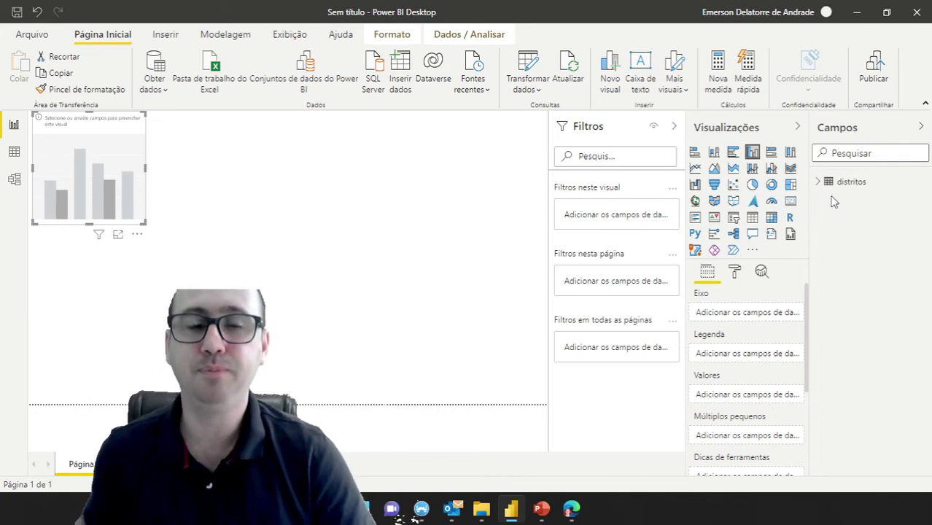
mouse_move(840, 189)
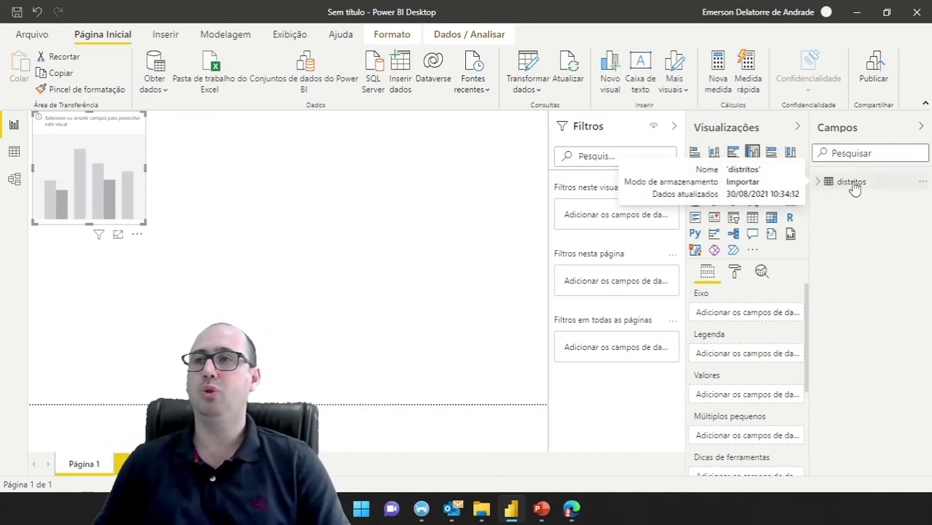
click(817, 182)
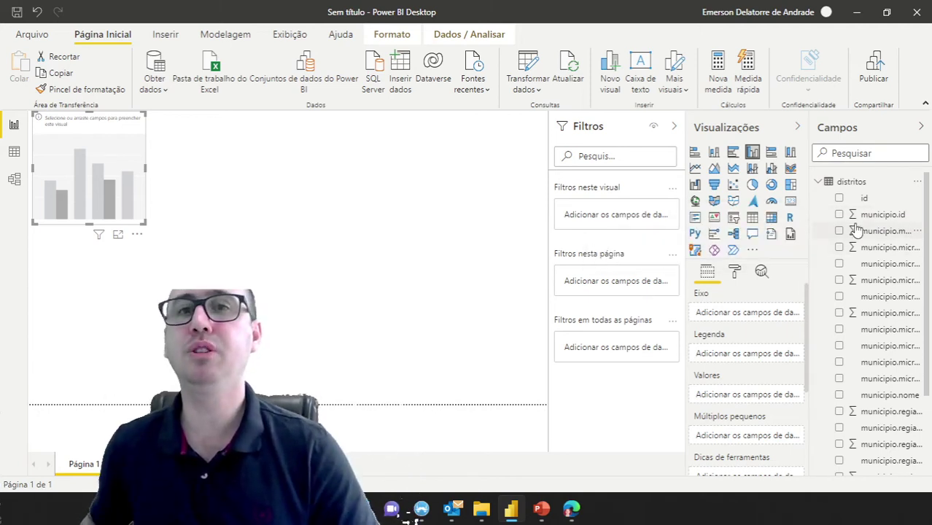
drag(864, 232, 755, 310)
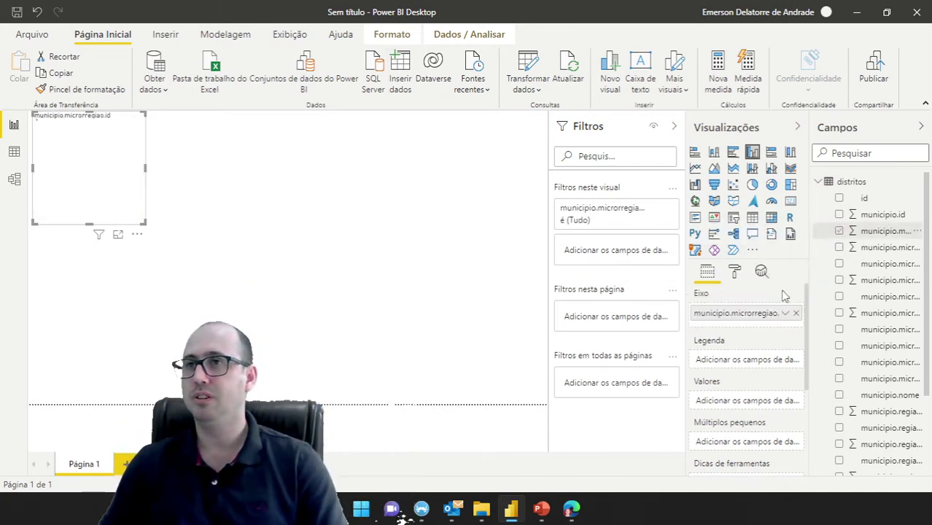
drag(875, 215, 762, 405)
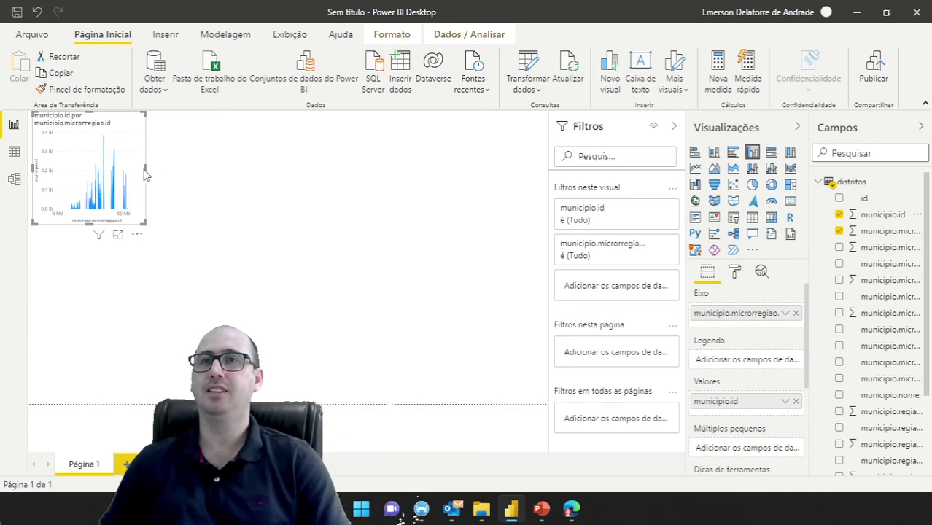
drag(144, 167, 355, 191)
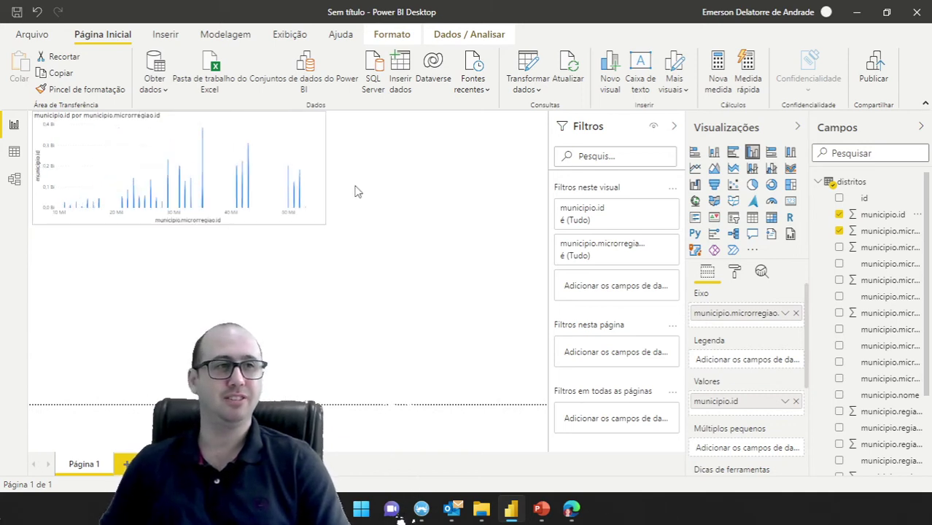
drag(192, 221, 159, 250)
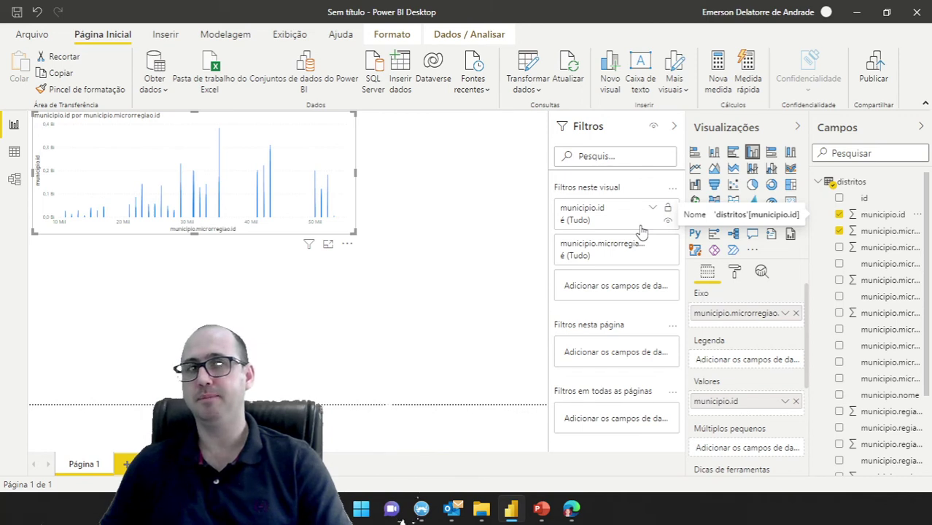
- Replace the chart's fields with municipio.regiao-imediata.regiao-intermediaria.UF.sigla as Eixo and the count of the same field as Valores
click(796, 402)
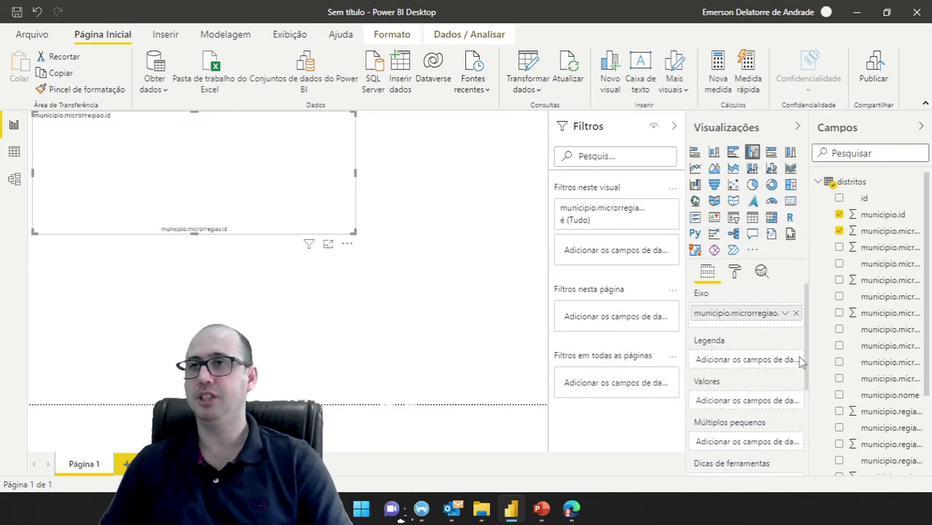
click(795, 313)
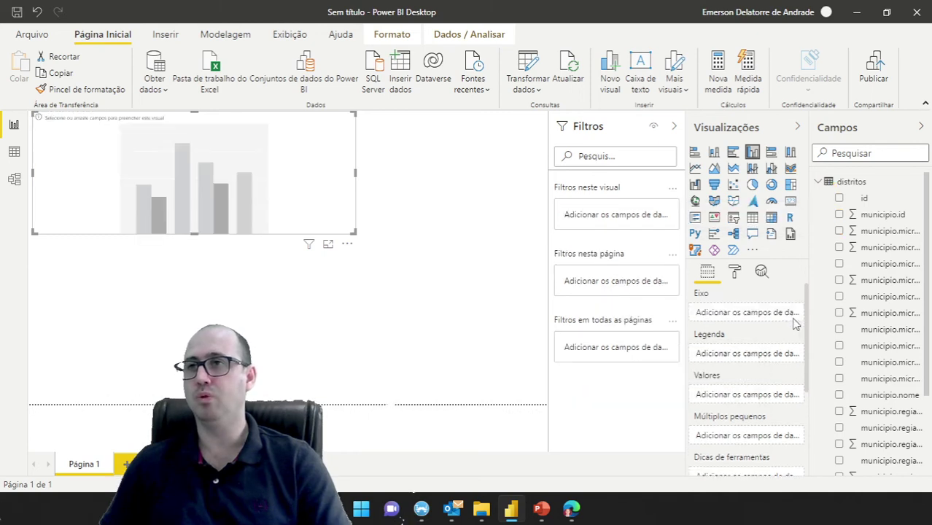
scroll(871, 402, down, 3)
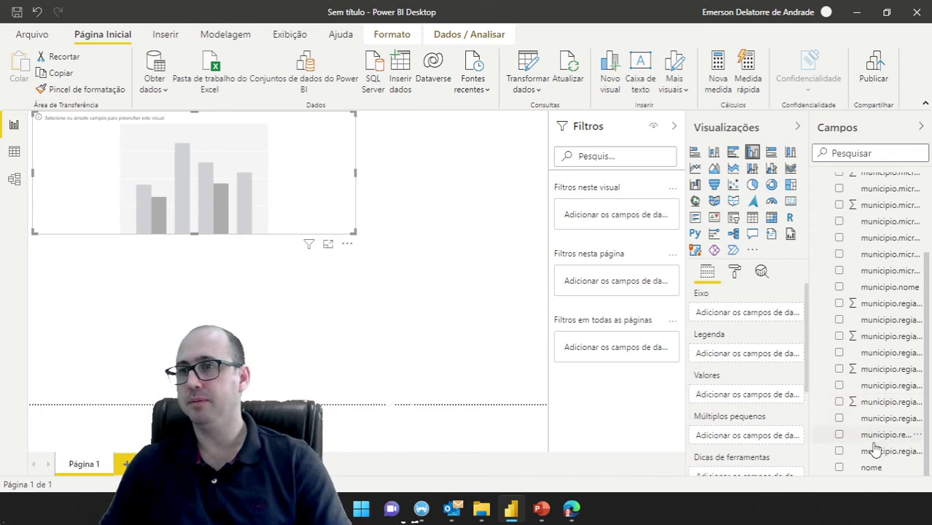
drag(884, 460, 758, 324)
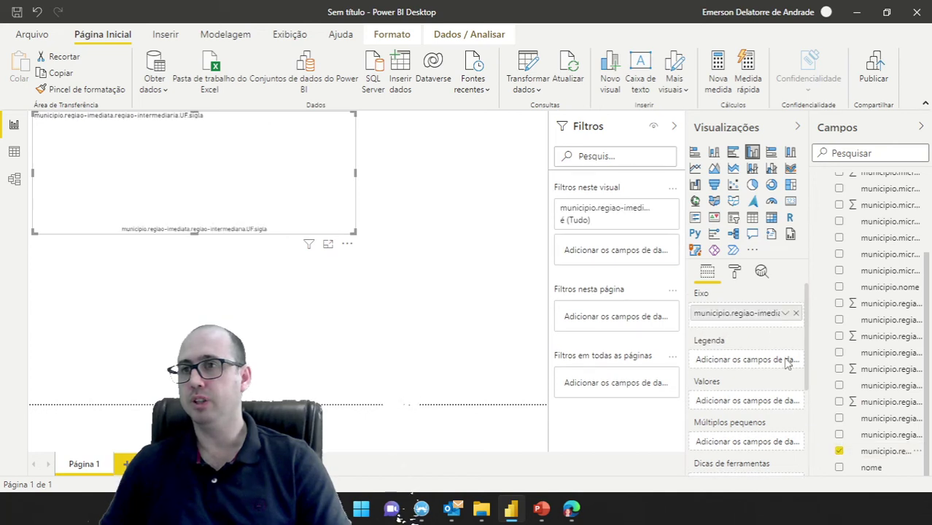
drag(842, 451, 756, 413)
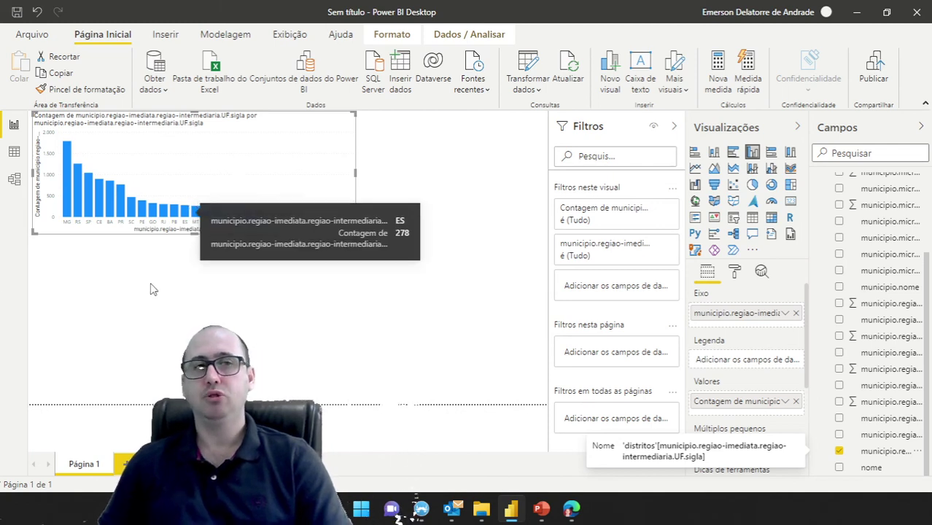
click(134, 332)
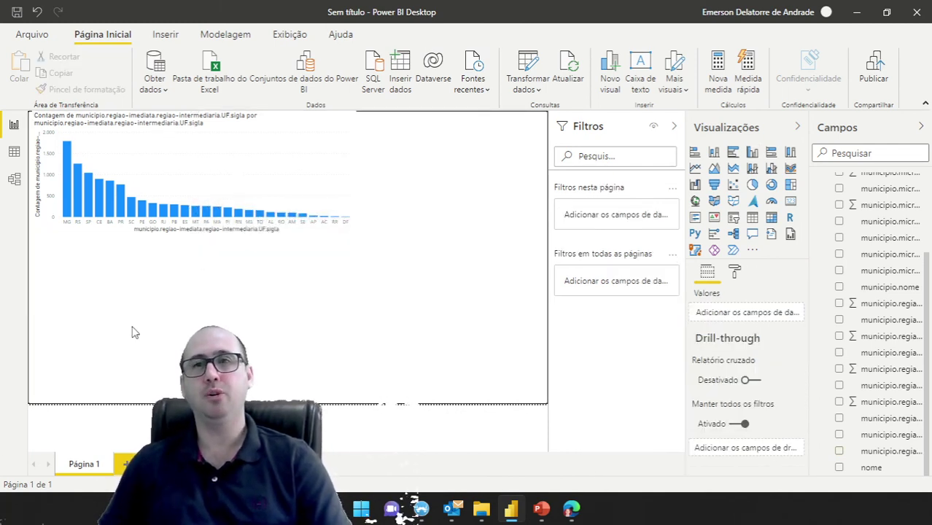